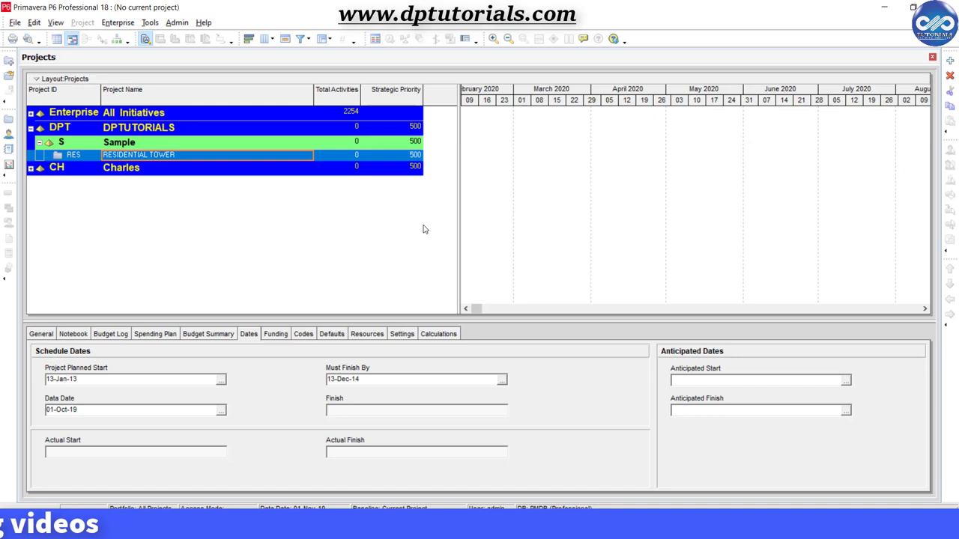
Step: Create the NEWPROJ project under Sample with the new project wizard and open it
left_click(15, 23)
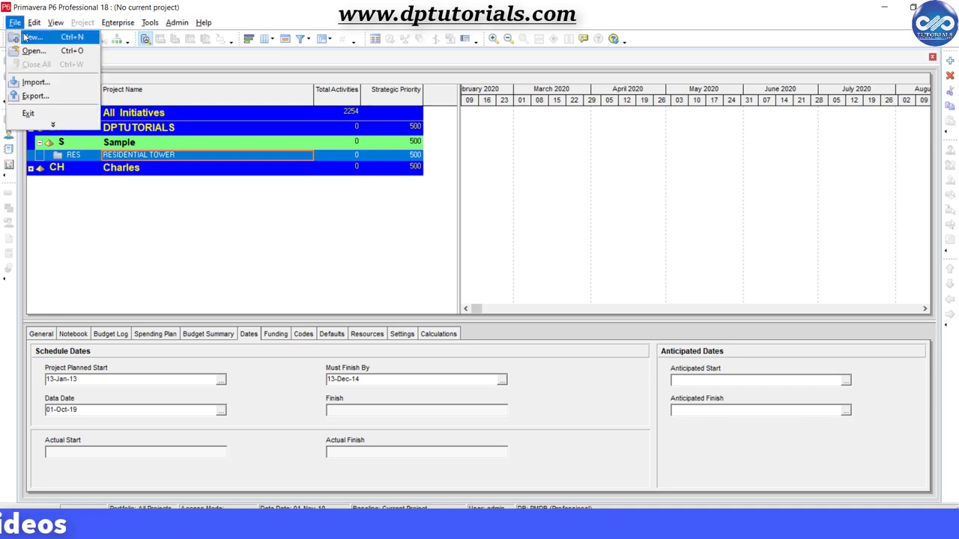
left_click(88, 40)
left_click(510, 327)
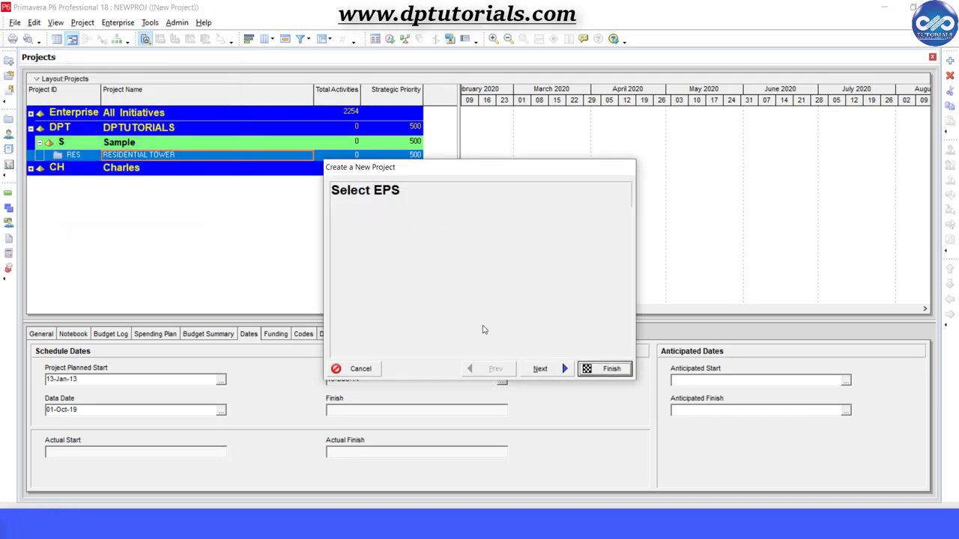
left_click(605, 368)
right_click(160, 155)
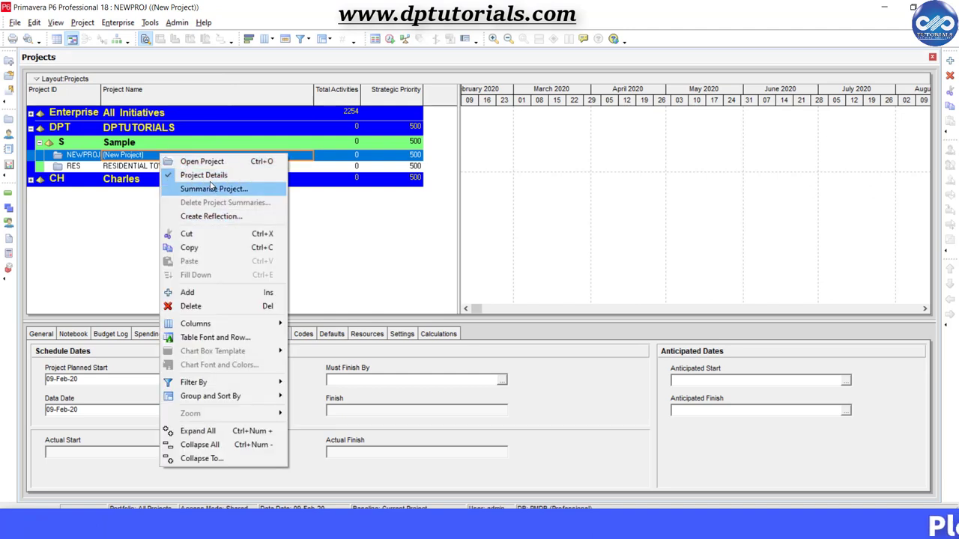
left_click(210, 163)
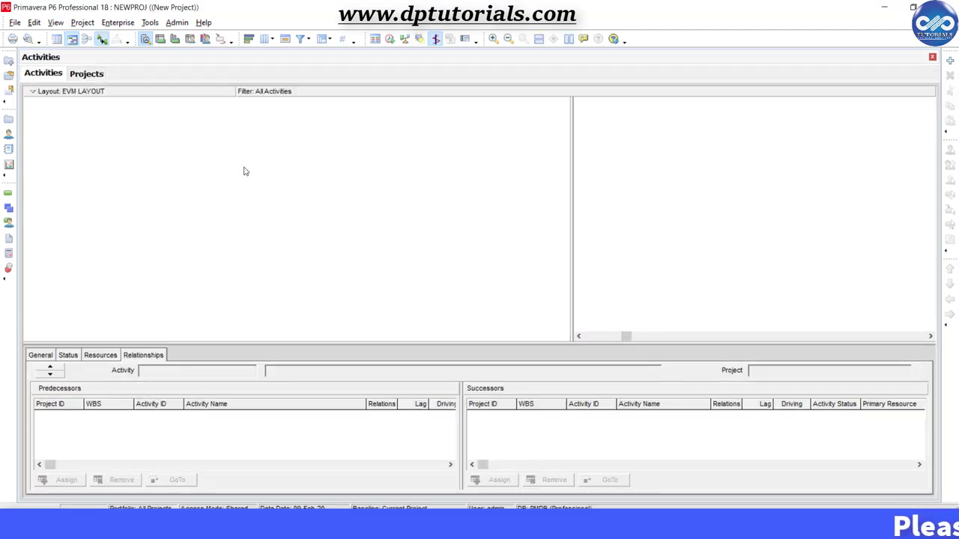
Step: Add three activities to NEWPROJ named A, B and C
left_click(950, 63)
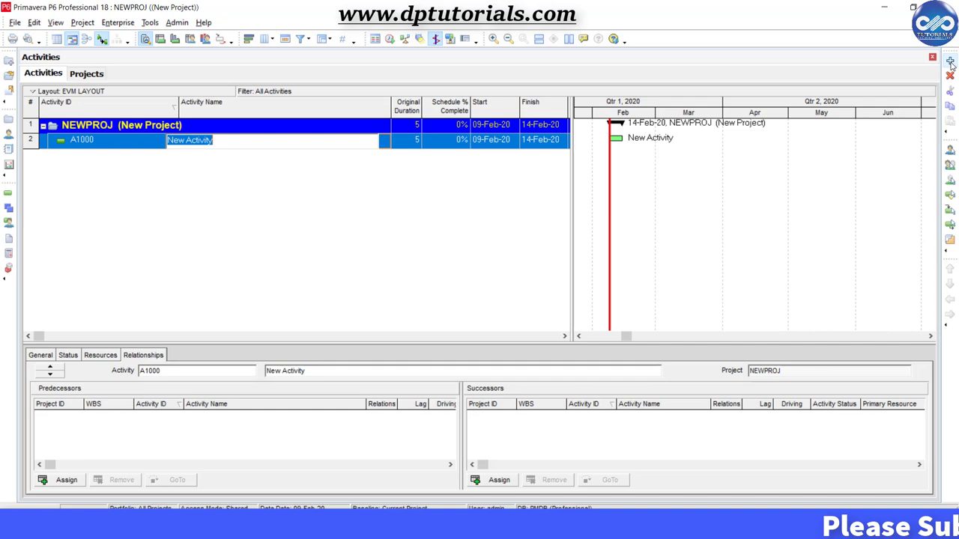
key("Return")
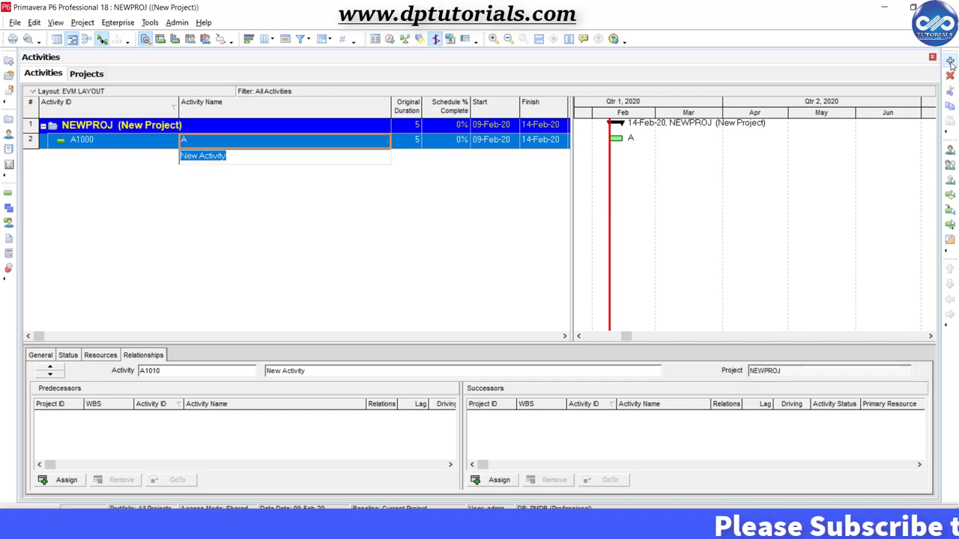
type("B")
key("Return")
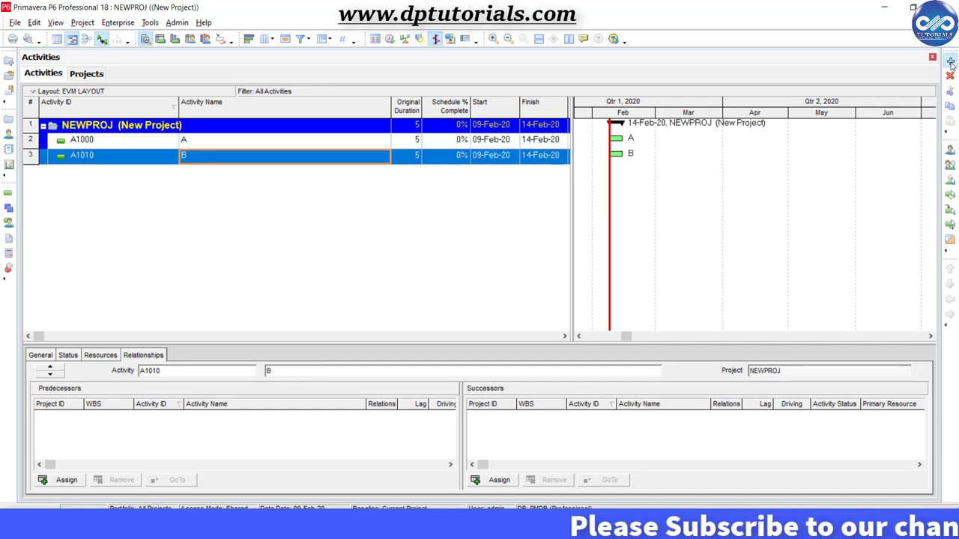
left_click(950, 63)
type("C")
key("Return")
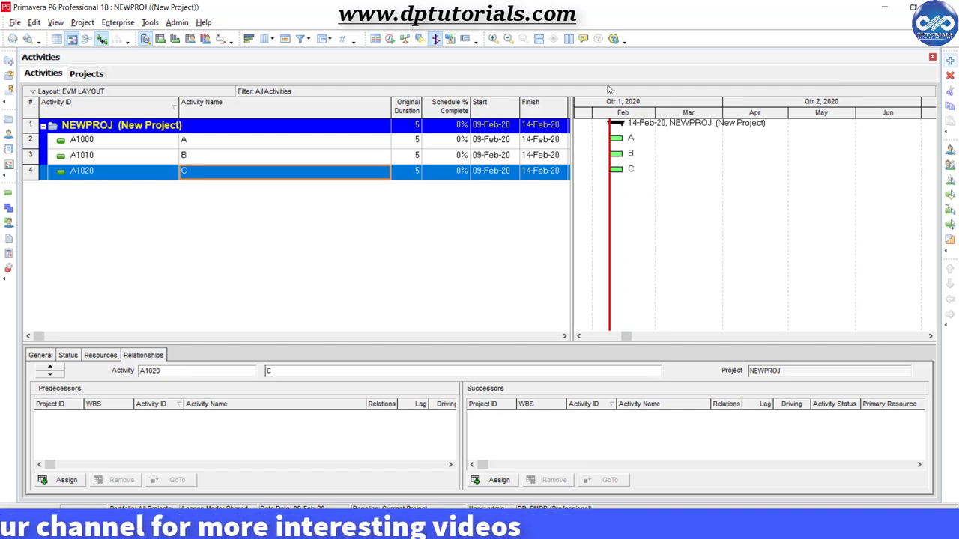
Step: Link activities A, B and C finish-to-start and check each one's relationships
left_click(374, 144)
left_click(372, 172, "shift")
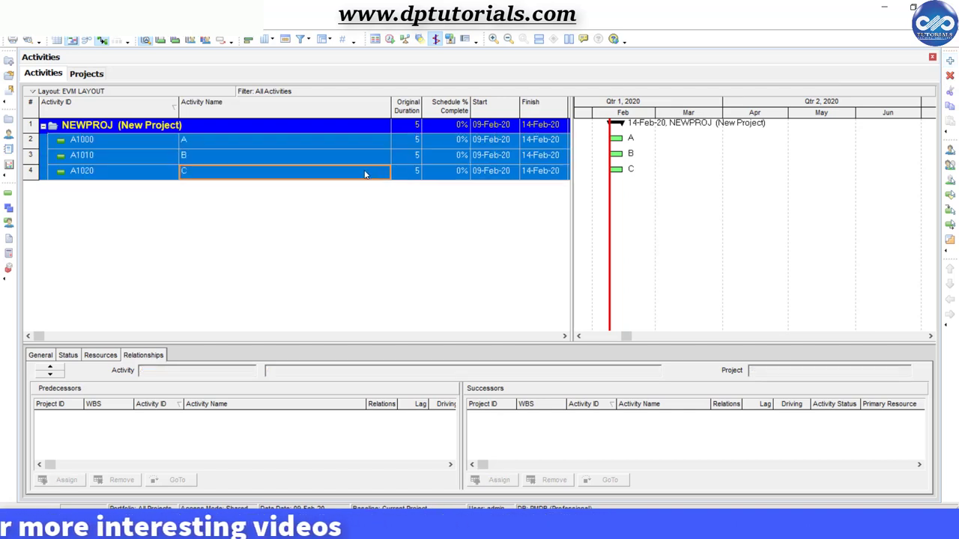
right_click(372, 173)
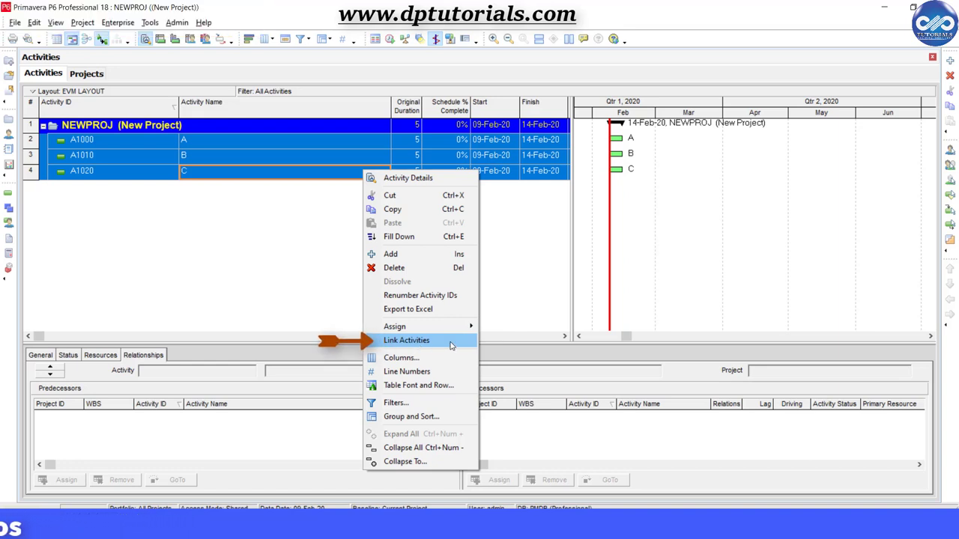
left_click(407, 340)
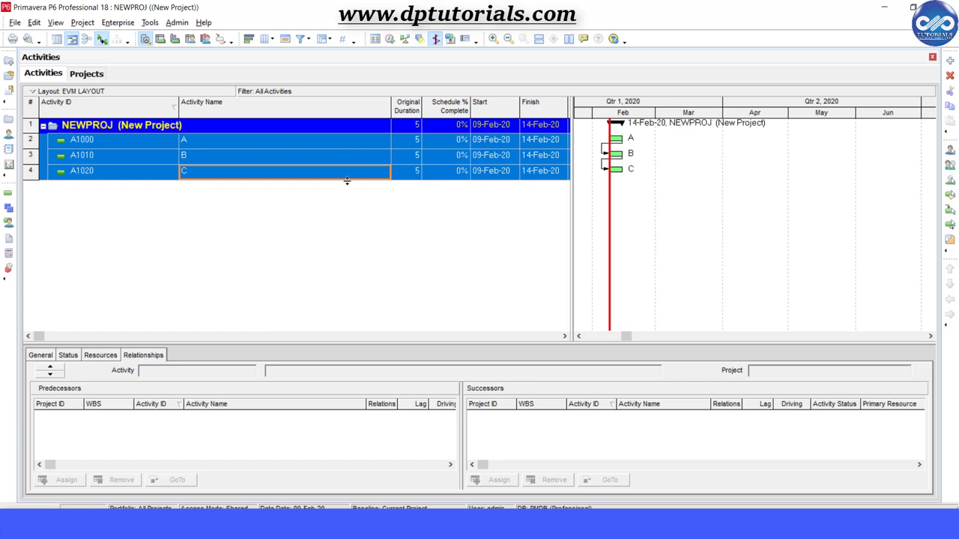
left_click(341, 140)
left_click(345, 156)
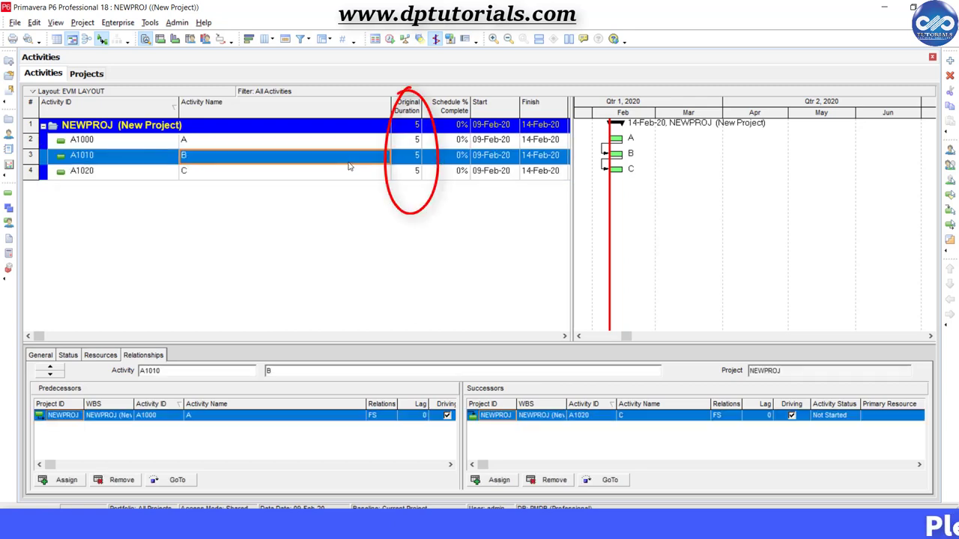
left_click(349, 172)
Step: Set activity A's original duration to 30 days and select the durations down to C
left_click(415, 141)
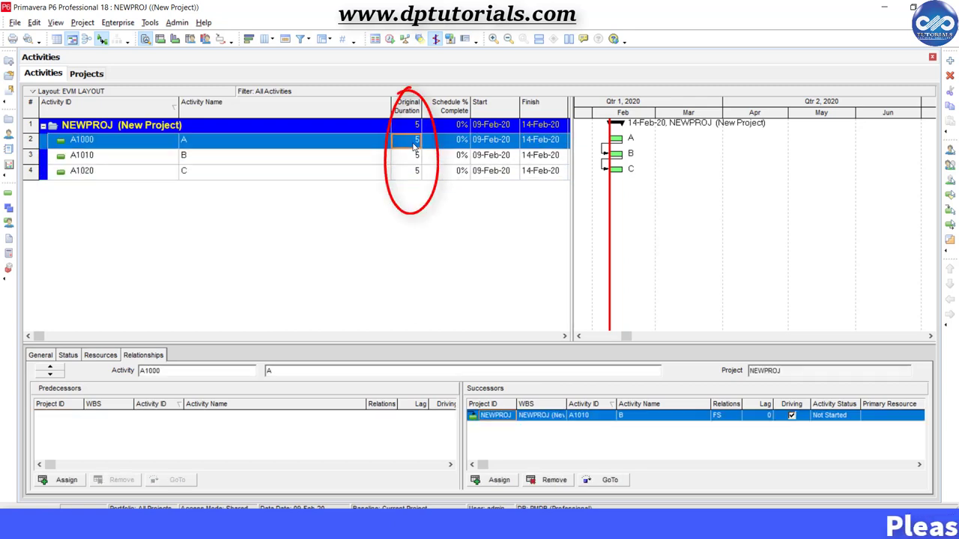
type("30")
key("Return")
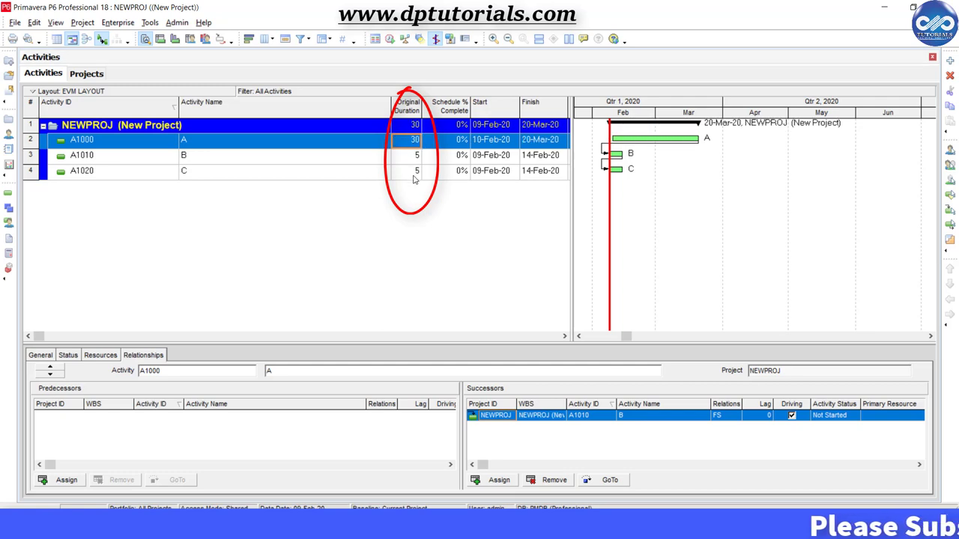
left_click(413, 173, "shift")
right_click(416, 172)
Step: Fill the 30-day duration down to B and C, then reschedule so the project finishes 12-Jun-20
left_click(441, 241)
left_click(414, 171)
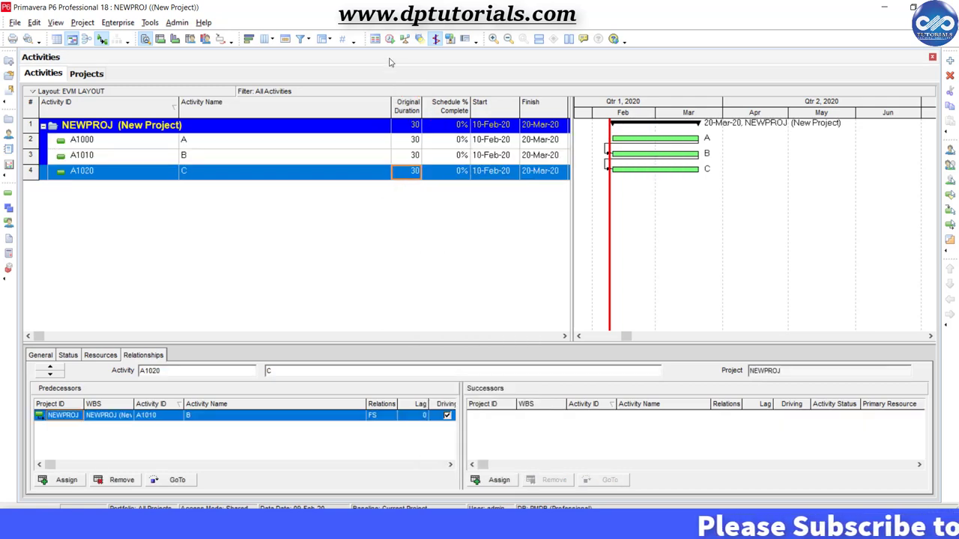
left_click(390, 41)
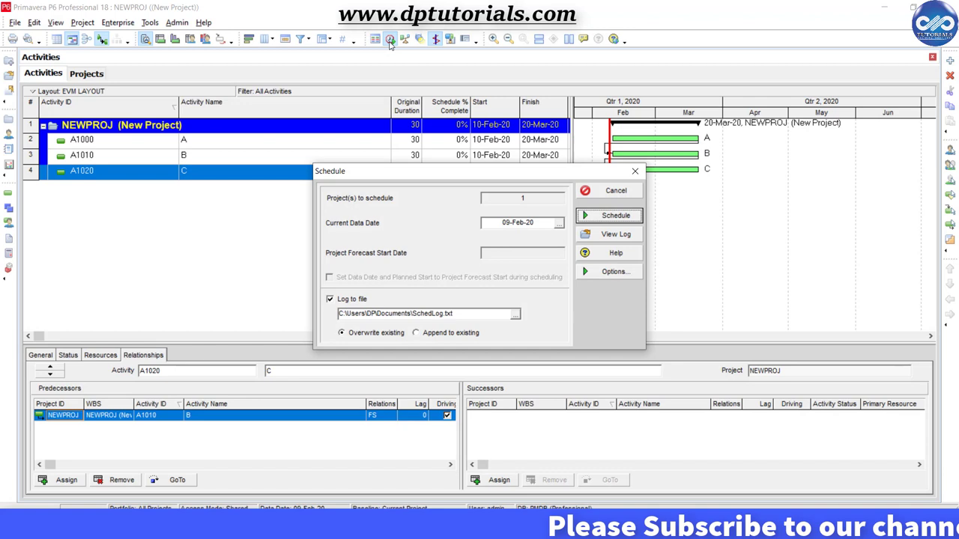
key("Return")
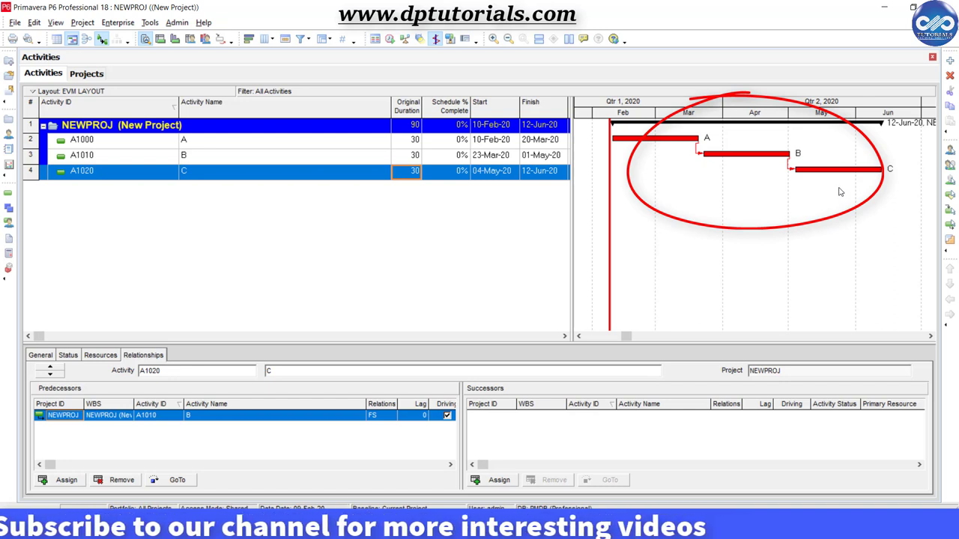
left_click(361, 146)
left_click(364, 156)
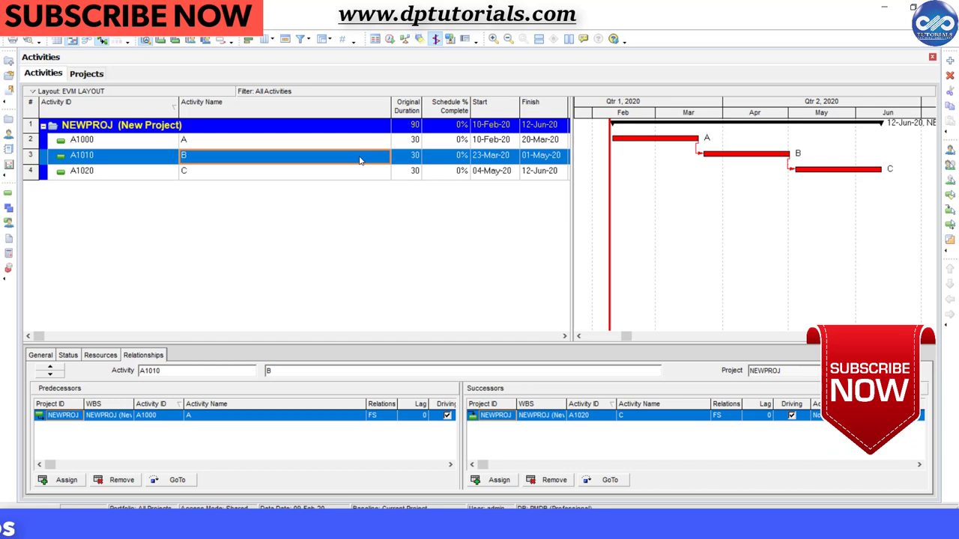
Step: Delete activity B (A1010) and confirm, leaving A and C unlinked
right_click(359, 157)
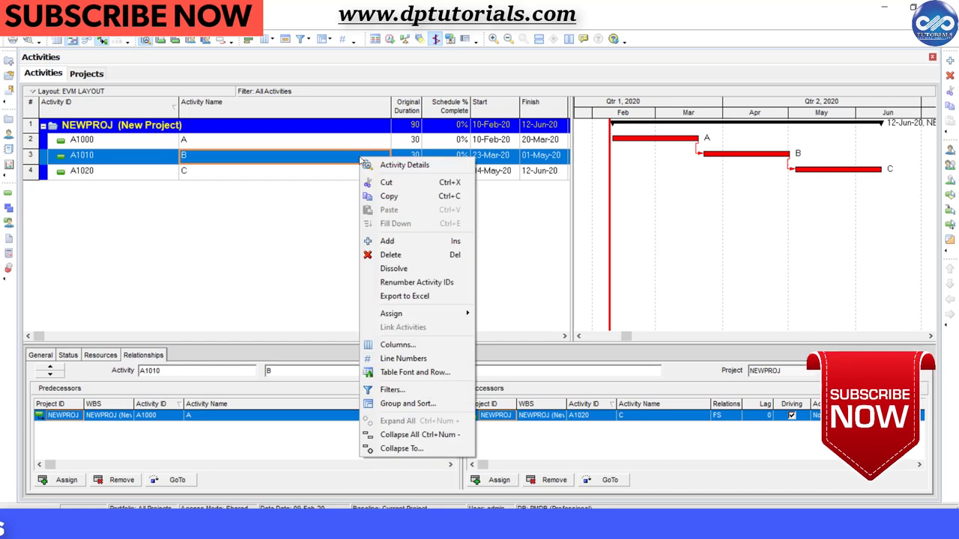
left_click(354, 250)
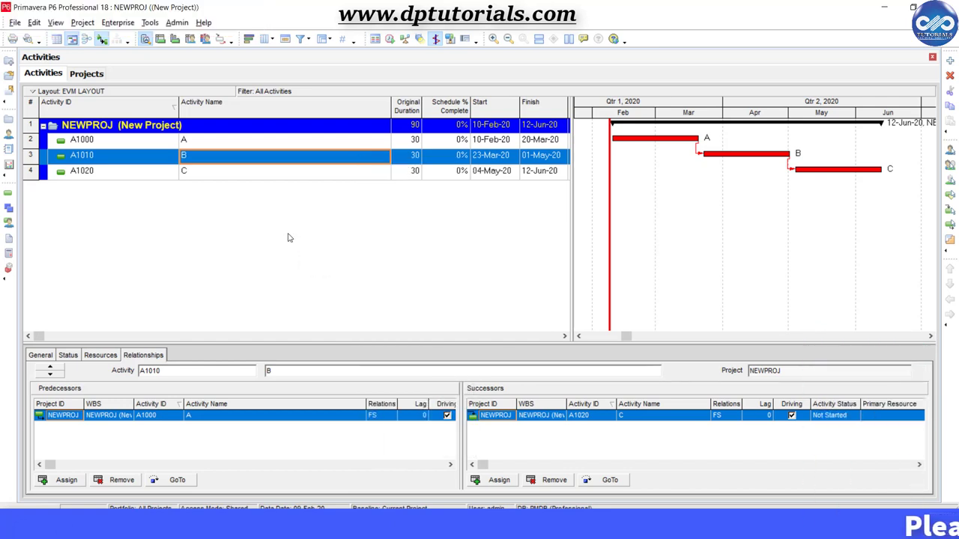
right_click(323, 159)
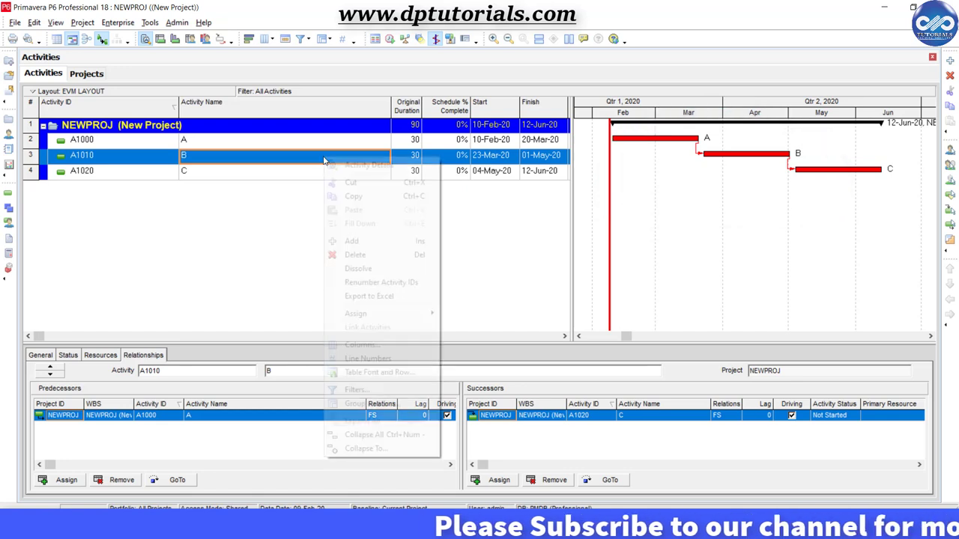
left_click(355, 254)
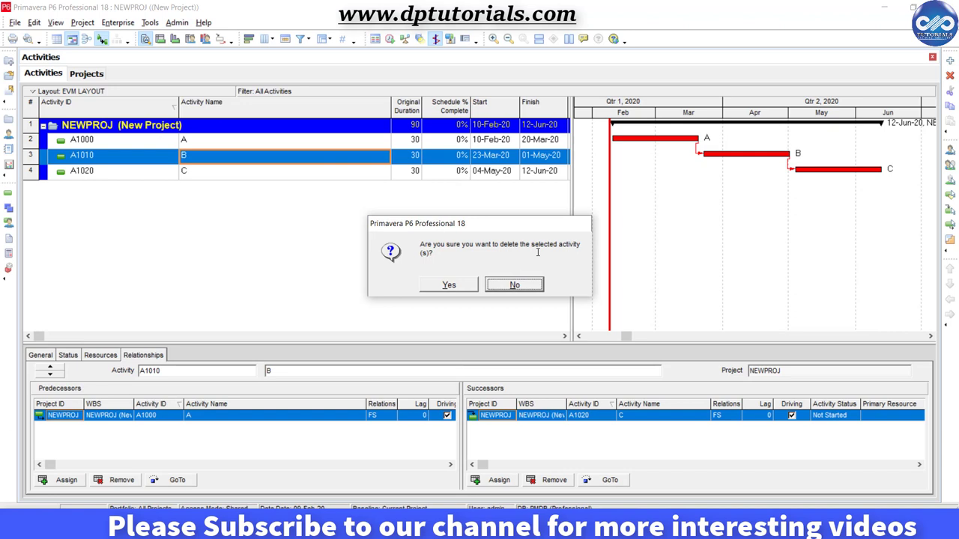
left_click(451, 287)
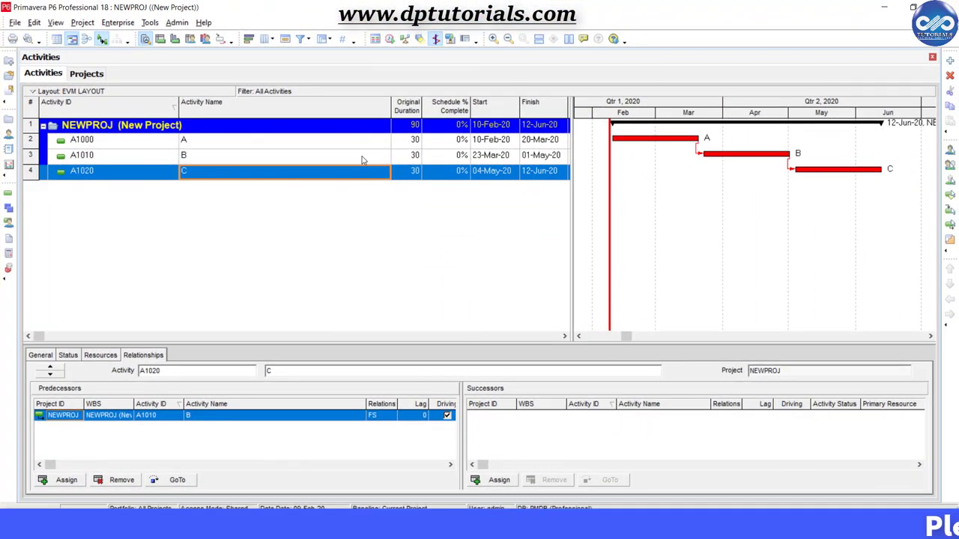
Step: Select activity B, restored between A and C (23-Mar-20 to 01-May-20)
left_click(362, 158)
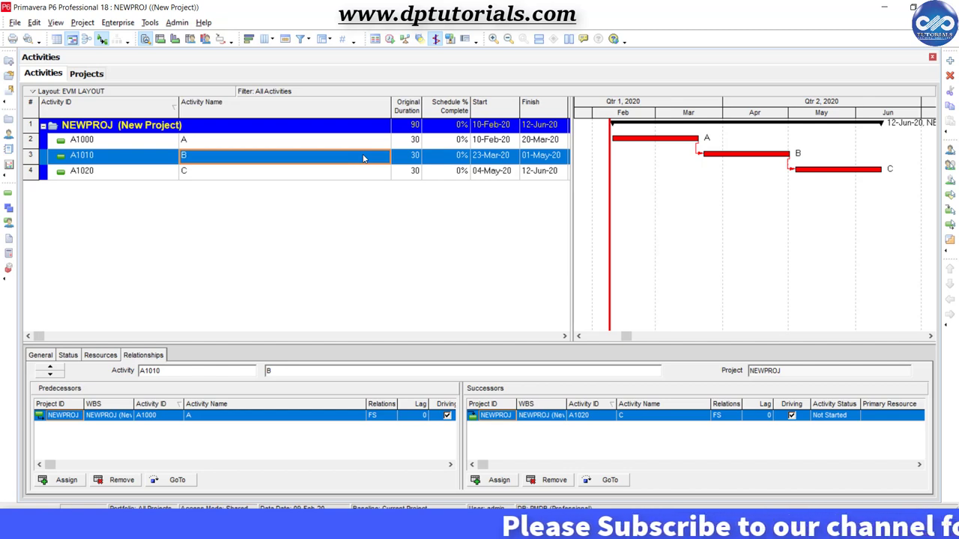
Step: Dissolve activity B and confirm so A links finish-to-start directly to C
right_click(364, 158)
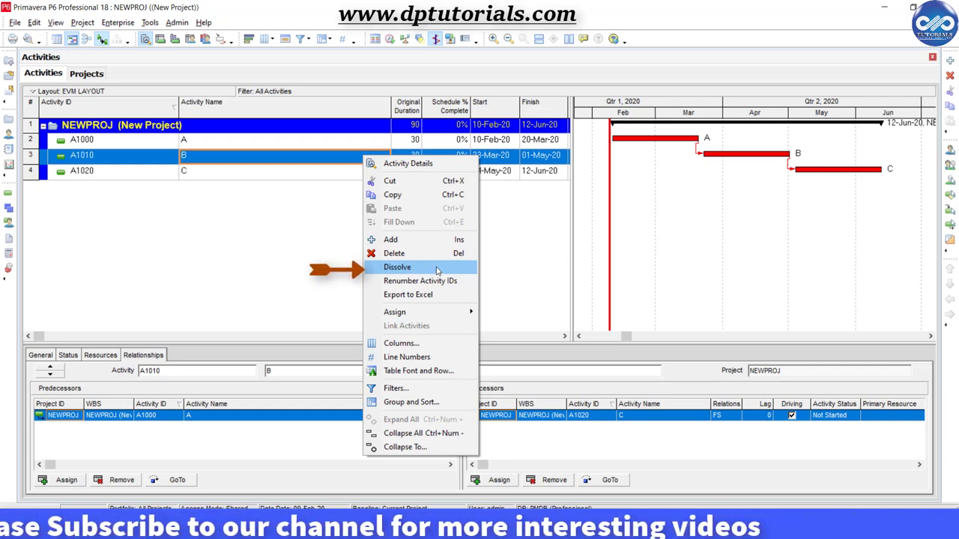
left_click(441, 269)
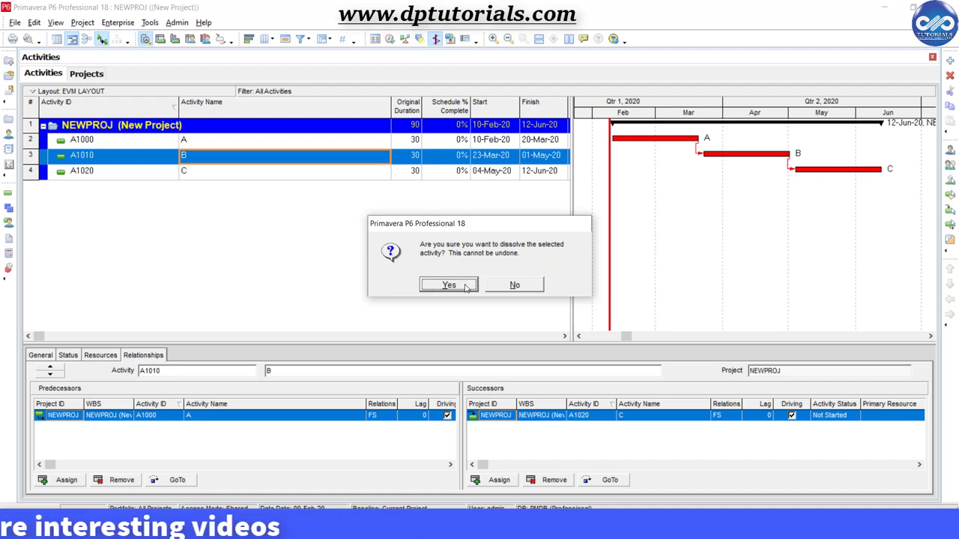
left_click(449, 286)
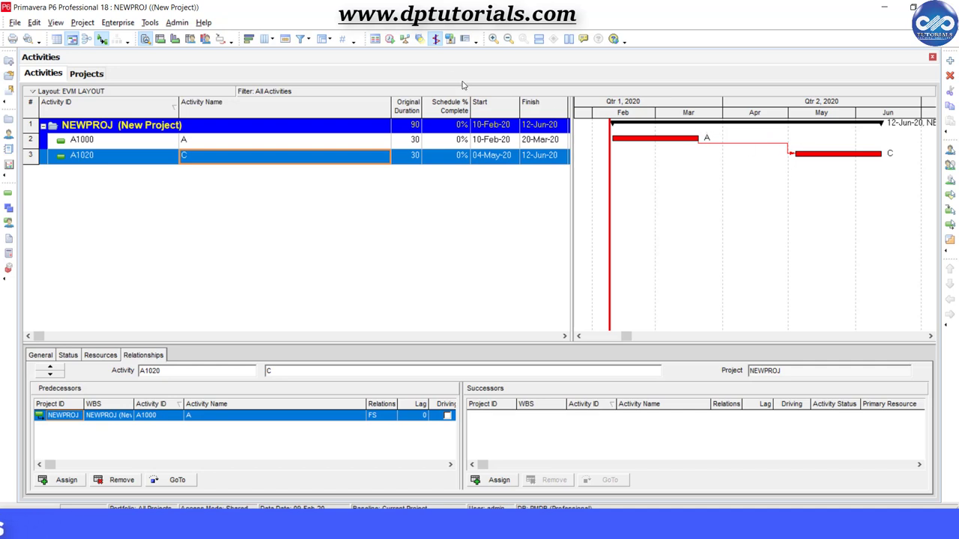
Step: Reschedule NEWPROJ so C runs 23-Mar-20 to 01-May-20, a 60-day project
left_click(391, 39)
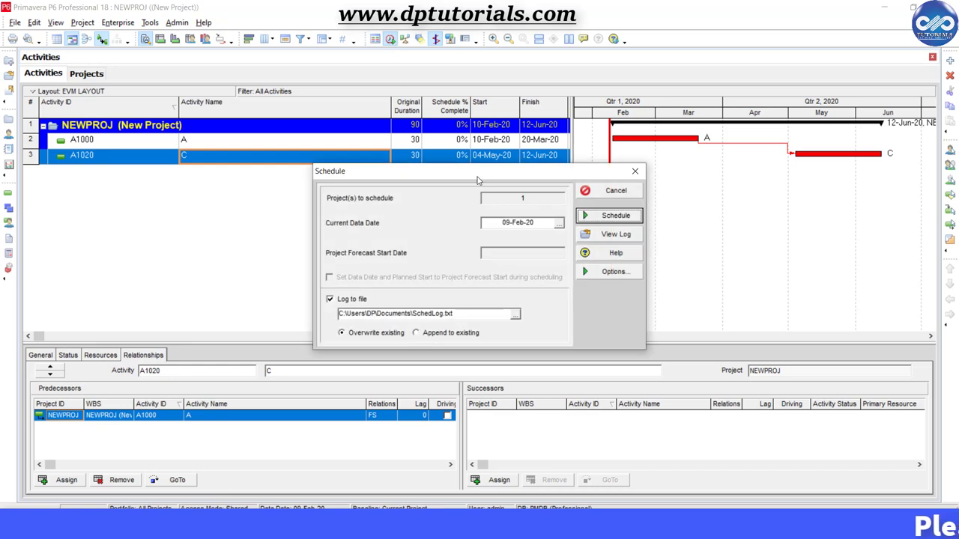
left_click_drag(478, 180, 442, 208)
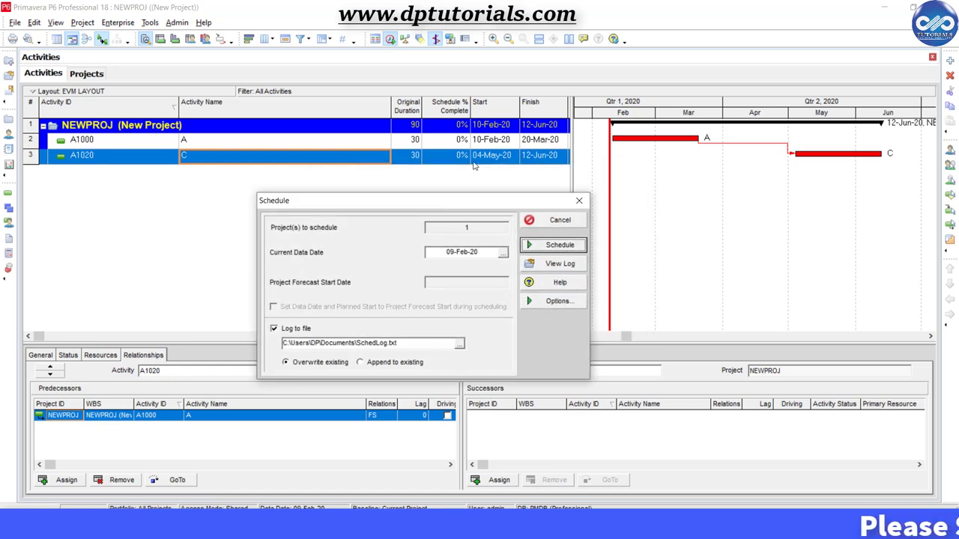
left_click(557, 246)
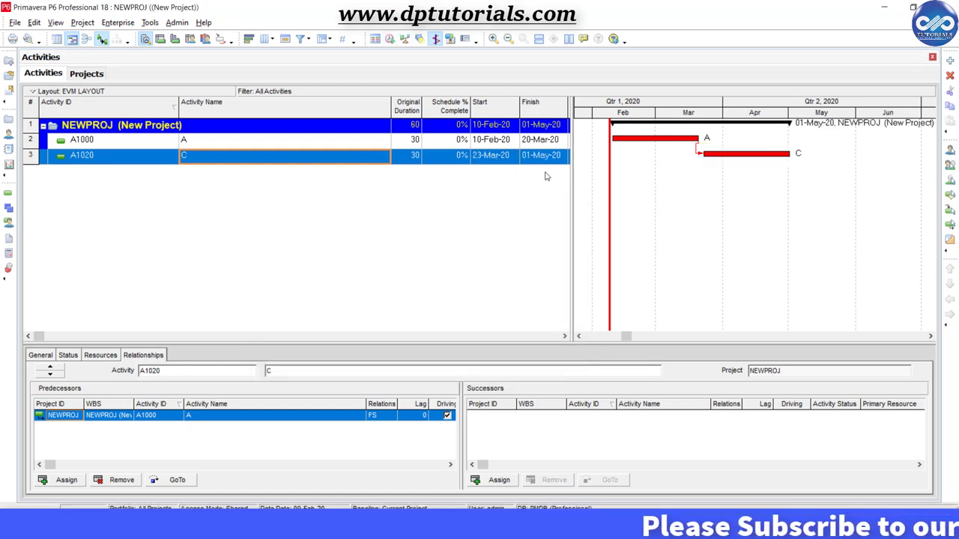